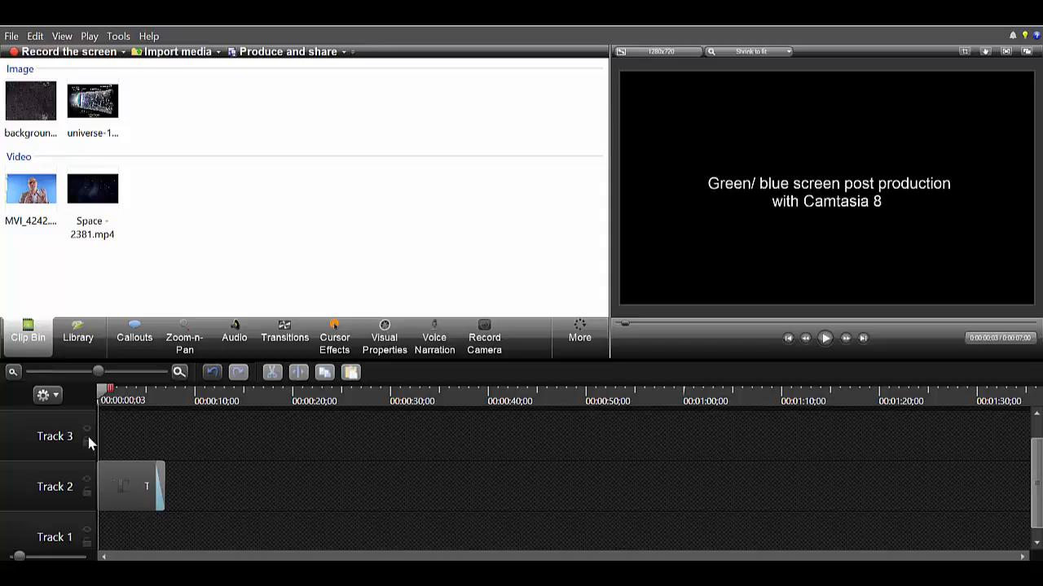
Step: Add the MVI_4242.MOV video clip to Track 2, placing it right after the title clip
{"action": "left_click", "coordinate": [24, 208]}
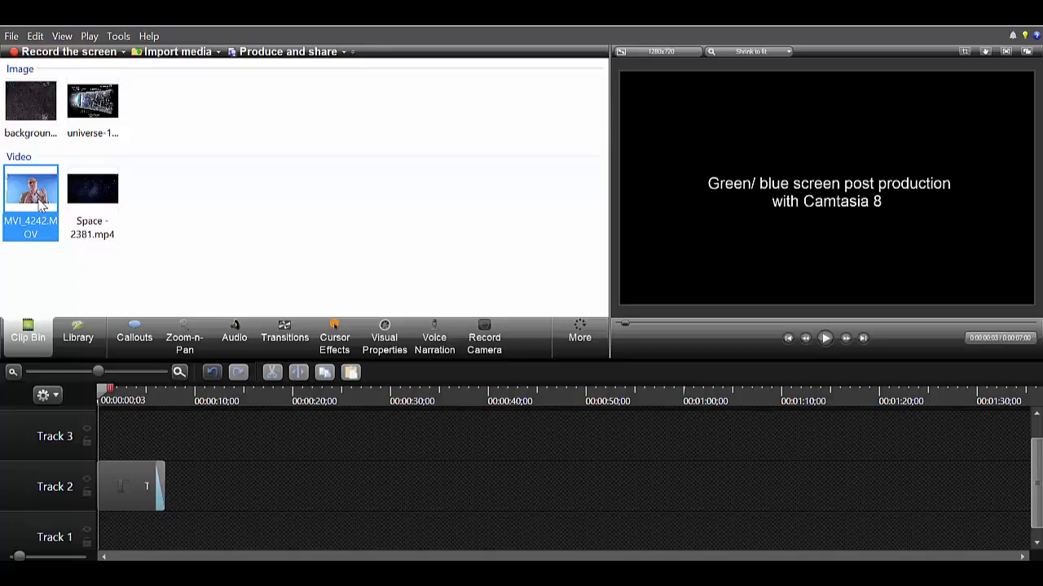
{"action": "left_click_drag", "start_coordinate": [41, 205], "coordinate": [193, 485]}
{"action": "left_click_drag", "start_coordinate": [255, 501], "coordinate": [207, 500]}
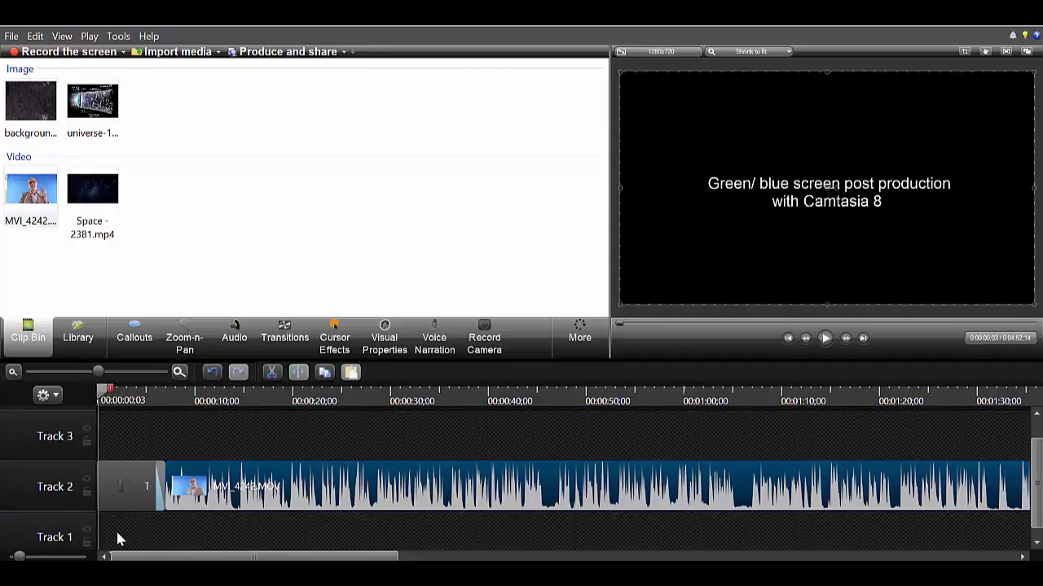
Step: Add the background image to Track 1 and extend it to run the full length of the video
{"action": "left_click_drag", "start_coordinate": [29, 114], "coordinate": [108, 544]}
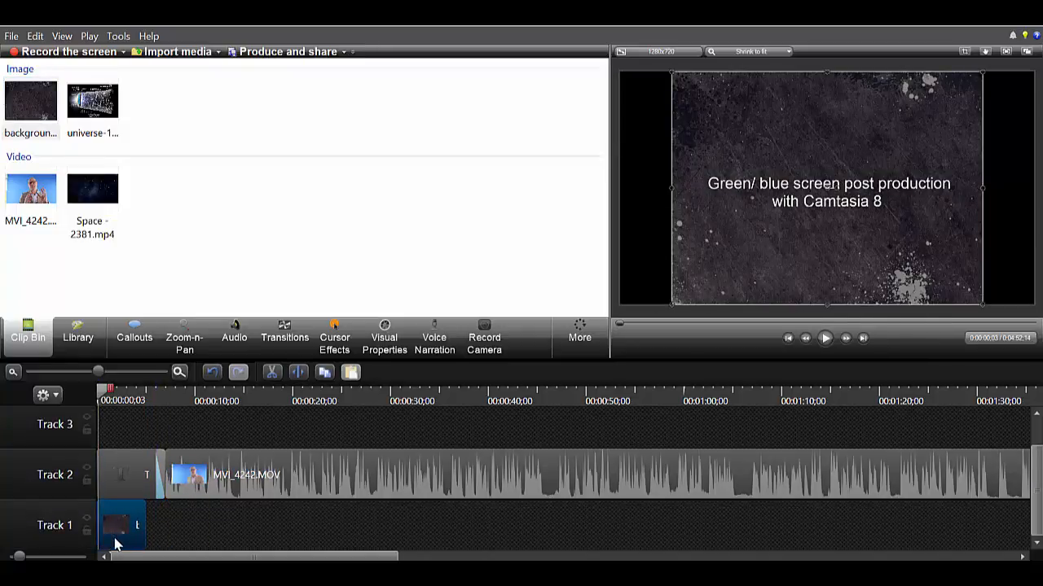
{"action": "left_click_drag", "start_coordinate": [145, 528], "coordinate": [1036, 525]}
{"action": "left_click_drag", "start_coordinate": [284, 559], "coordinate": [259, 559]}
{"action": "mouse_move", "coordinate": [242, 574]}
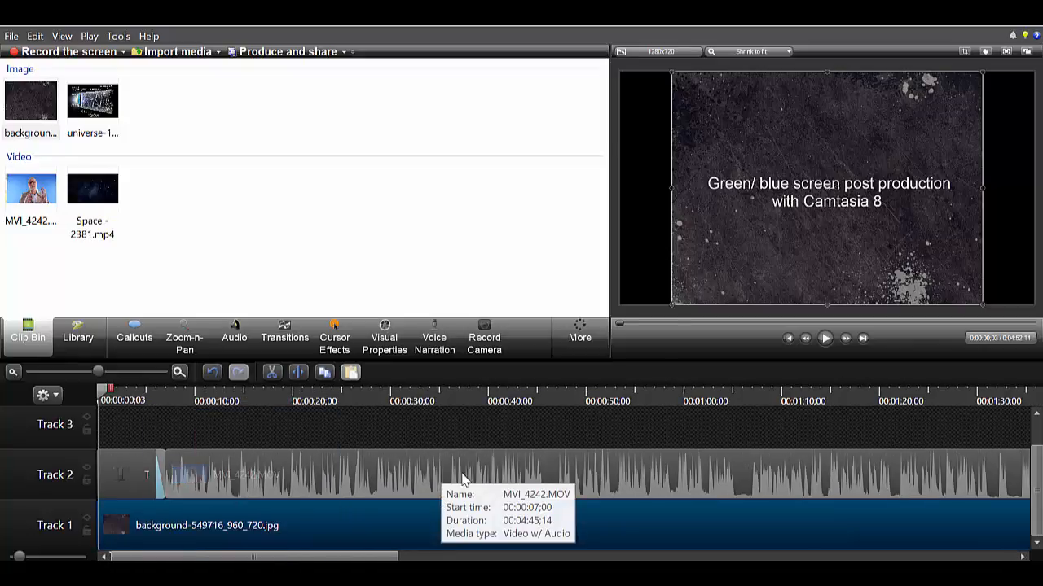
Step: Move the MVI_4242.MOV clip up to Track 3 and shift it rightward on the canvas
{"action": "left_click_drag", "start_coordinate": [432, 471], "coordinate": [422, 435]}
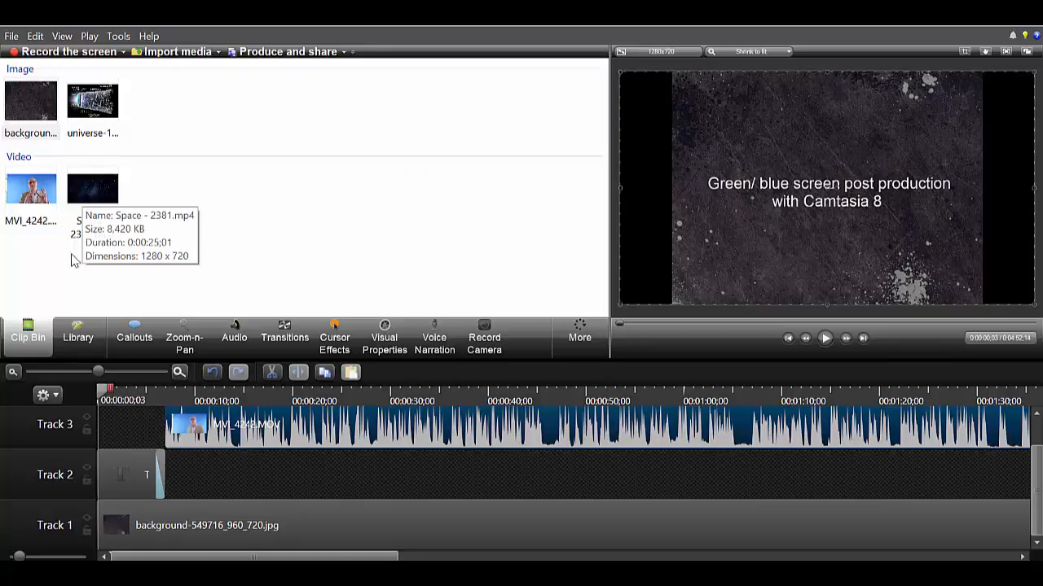
{"action": "left_click_drag", "start_coordinate": [101, 396], "coordinate": [171, 395]}
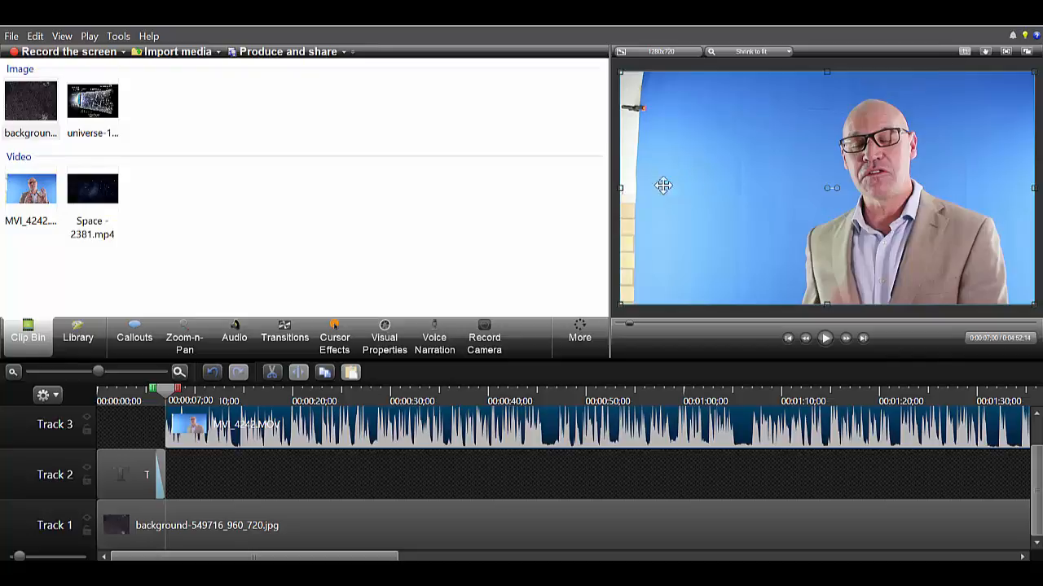
{"action": "left_click_drag", "start_coordinate": [621, 189], "coordinate": [727, 191]}
{"action": "left_click", "coordinate": [694, 213]}
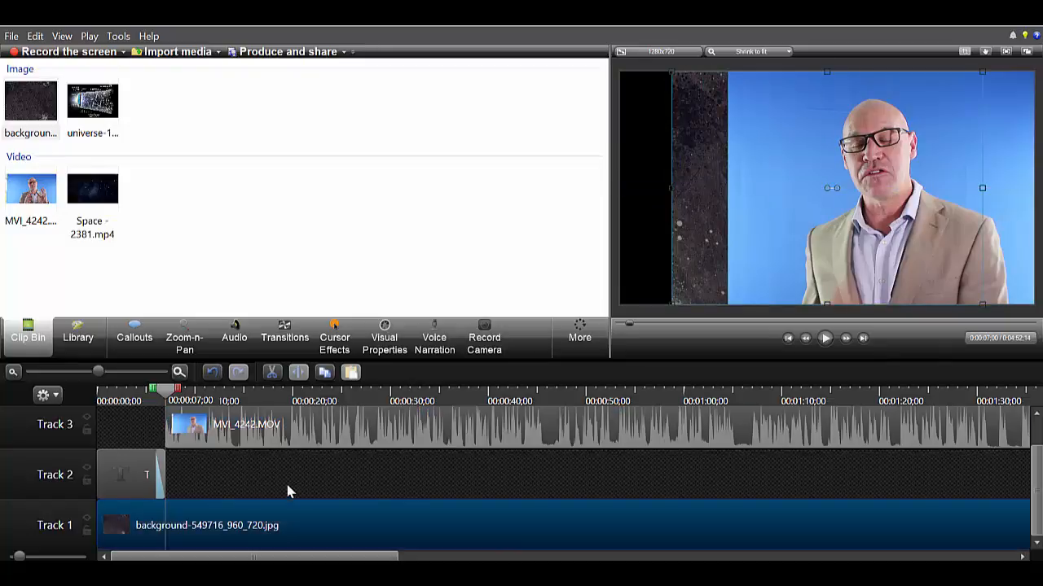
Step: Slide the speaker clip aside and stretch the background image to fill the entire canvas
{"action": "left_click_drag", "start_coordinate": [343, 435], "coordinate": [506, 435]}
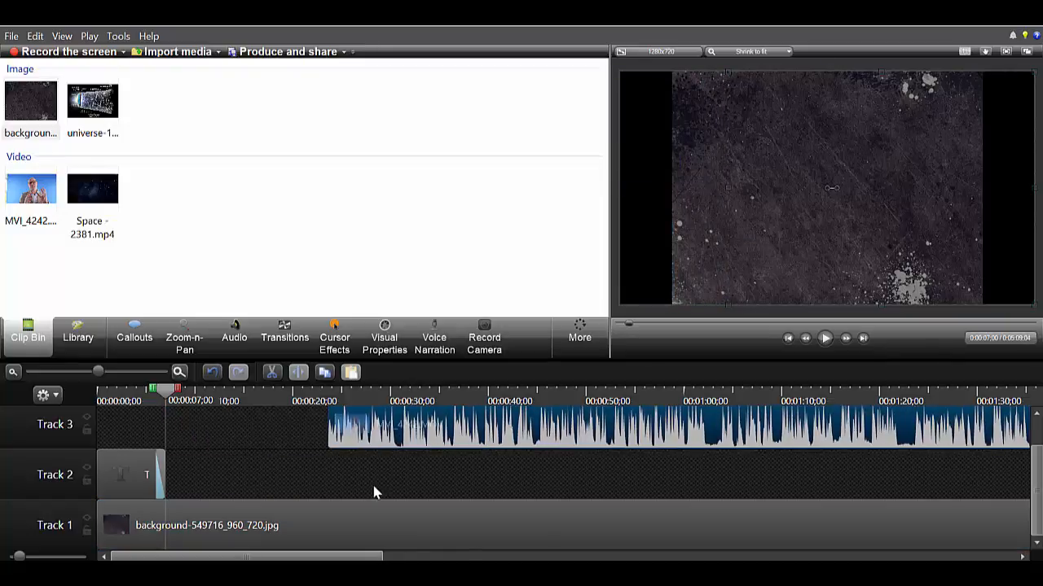
{"action": "left_click", "coordinate": [291, 482]}
{"action": "left_click", "coordinate": [742, 202]}
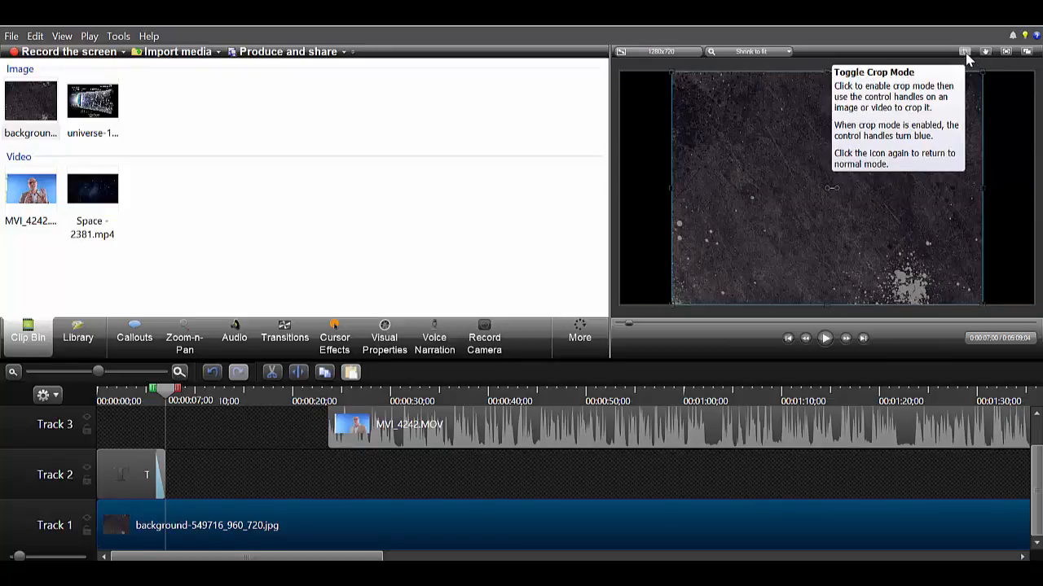
{"action": "left_click_drag", "start_coordinate": [672, 187], "coordinate": [661, 189]}
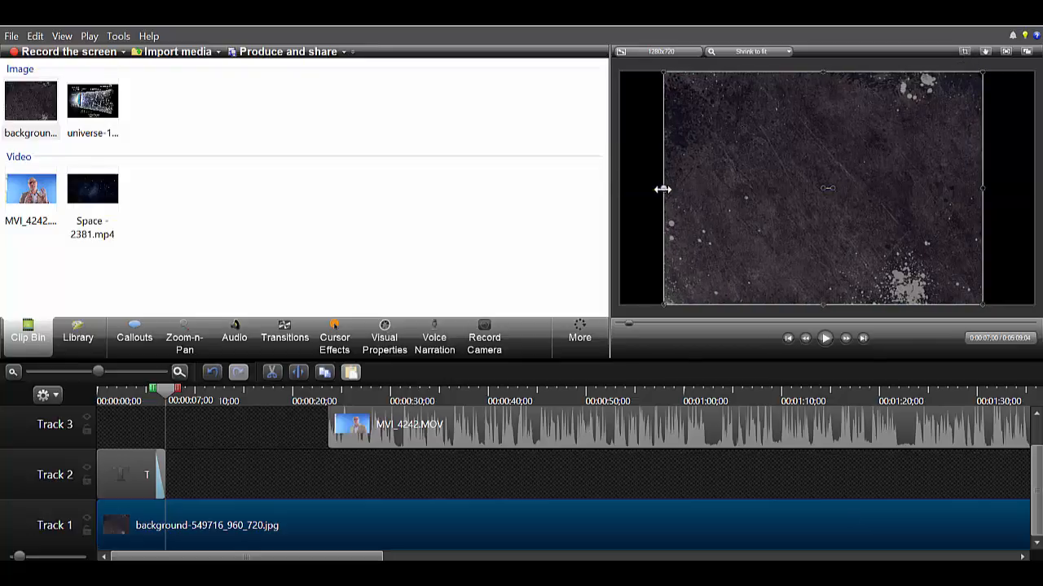
{"action": "left_click_drag", "start_coordinate": [664, 305], "coordinate": [615, 311]}
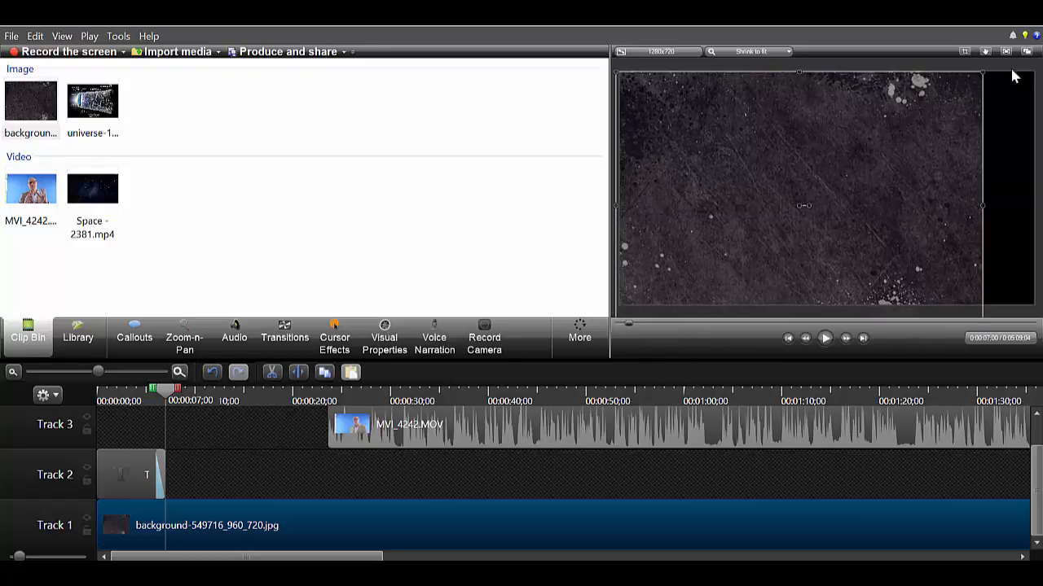
{"action": "left_click_drag", "start_coordinate": [985, 74], "coordinate": [1036, 70]}
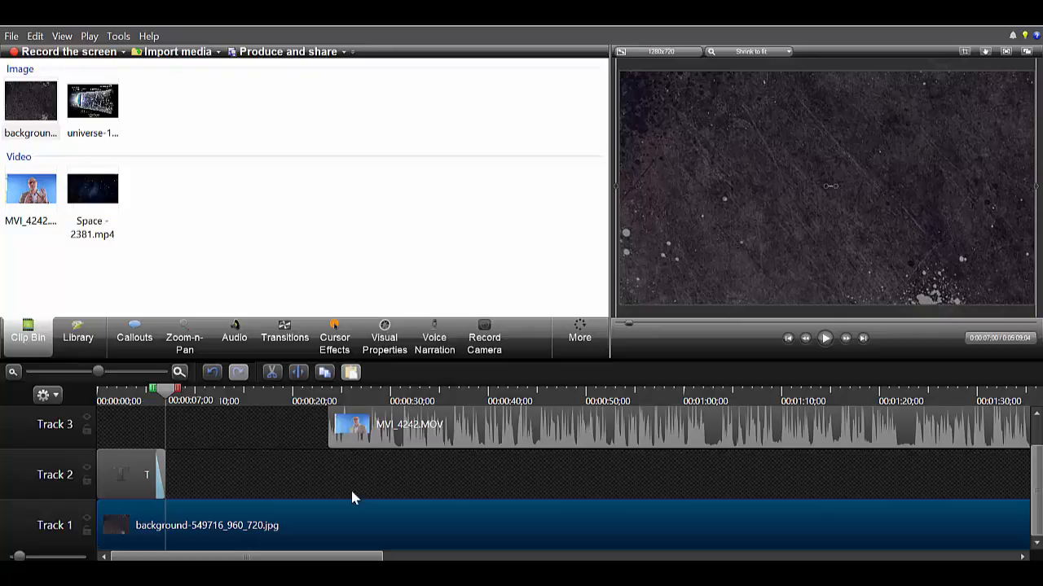
Step: Move the speaker clip back to the 7-second mark and reposition it slightly left on the canvas
{"action": "left_click_drag", "start_coordinate": [533, 422], "coordinate": [362, 446]}
{"action": "left_click_drag", "start_coordinate": [815, 204], "coordinate": [758, 205]}
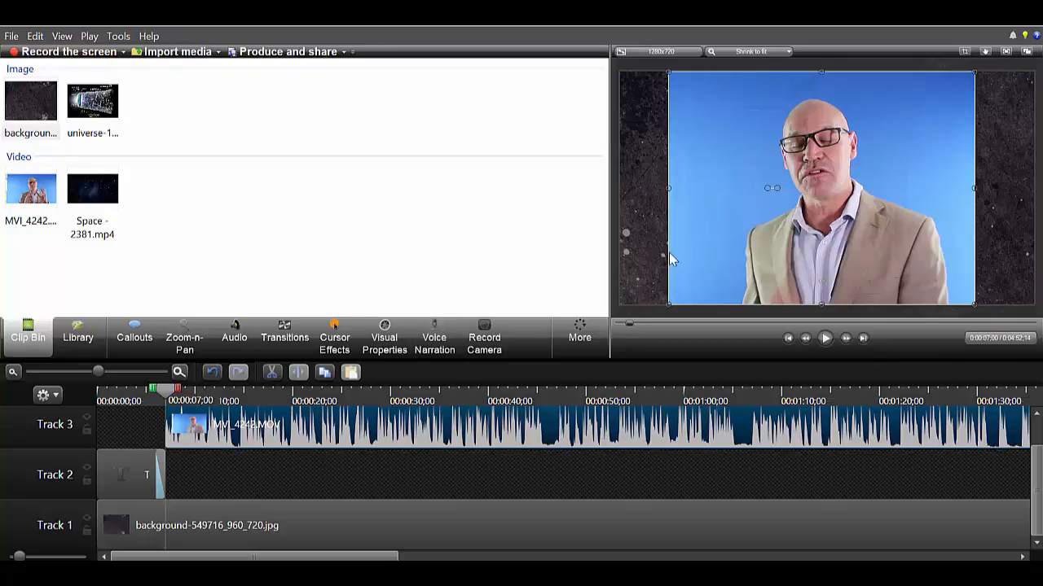
{"action": "left_click_drag", "start_coordinate": [672, 259], "coordinate": [668, 260]}
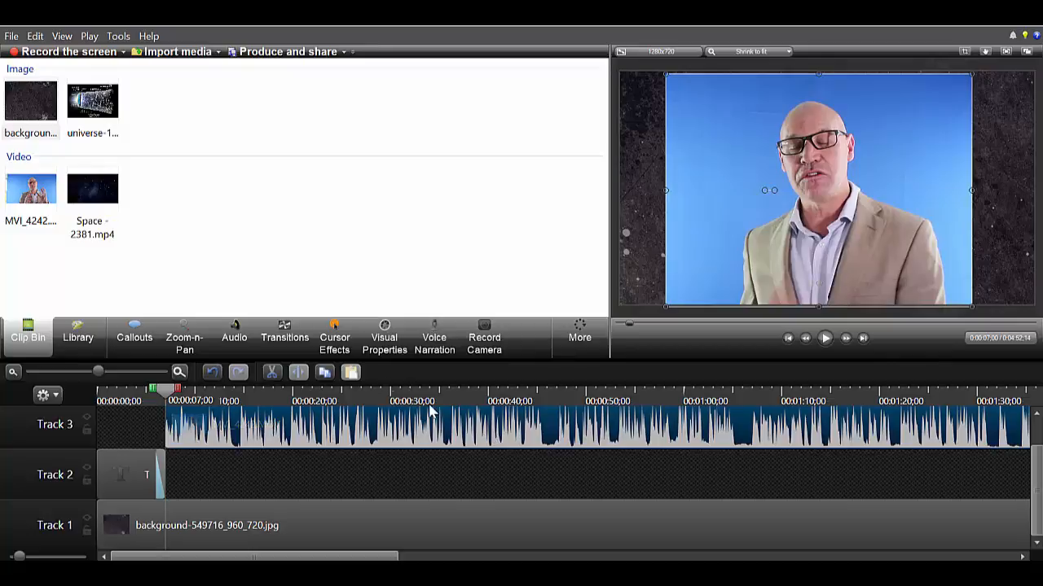
Step: Open Visual Properties for the speaker clip and enable Remove a color
{"action": "left_click", "coordinate": [382, 334]}
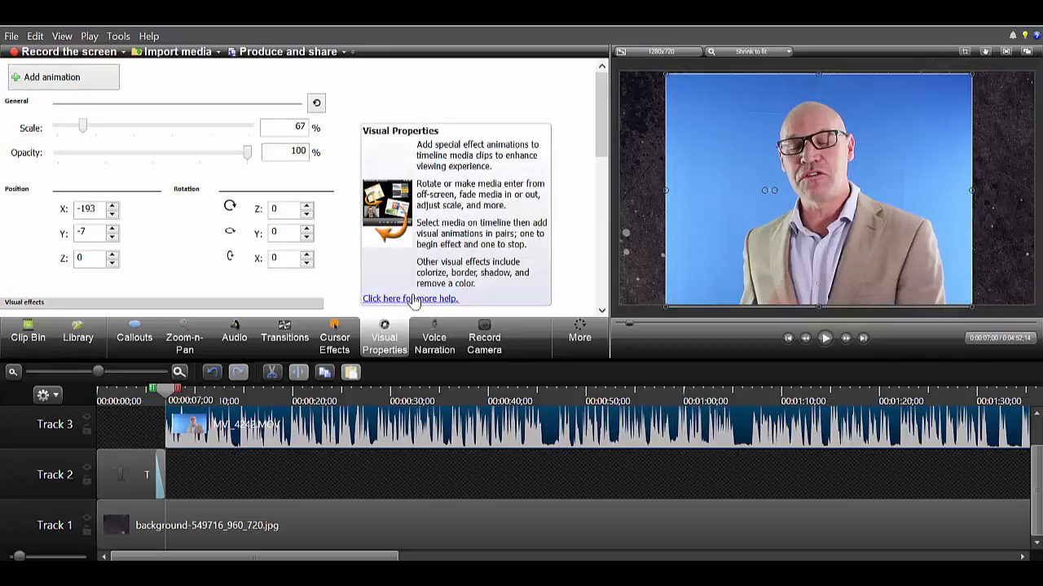
{"action": "scroll", "coordinate": [104, 210], "scroll_direction": "down", "scroll_amount": 3}
{"action": "left_click", "coordinate": [11, 219]}
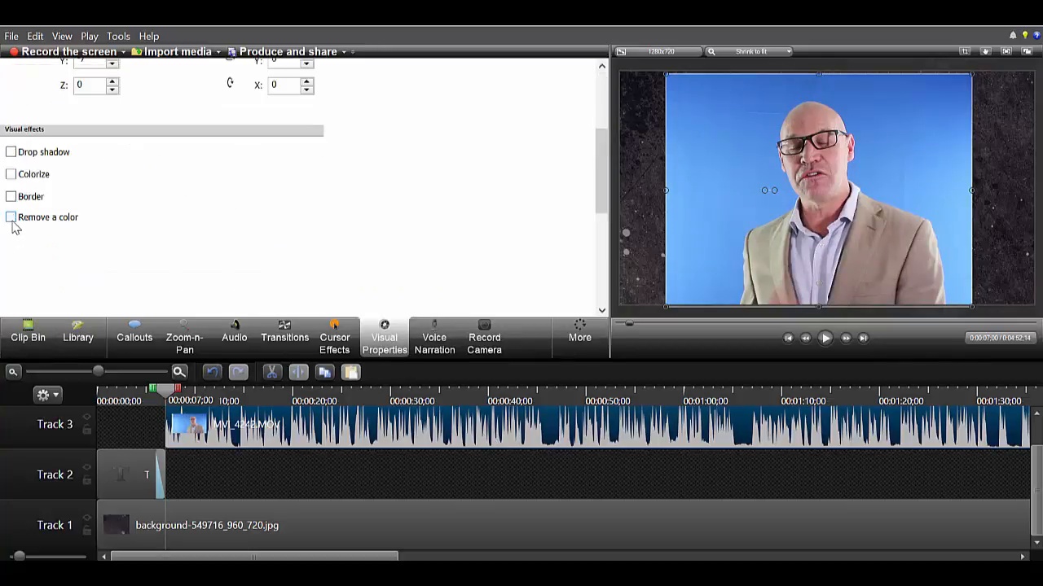
{"action": "left_click", "coordinate": [12, 219]}
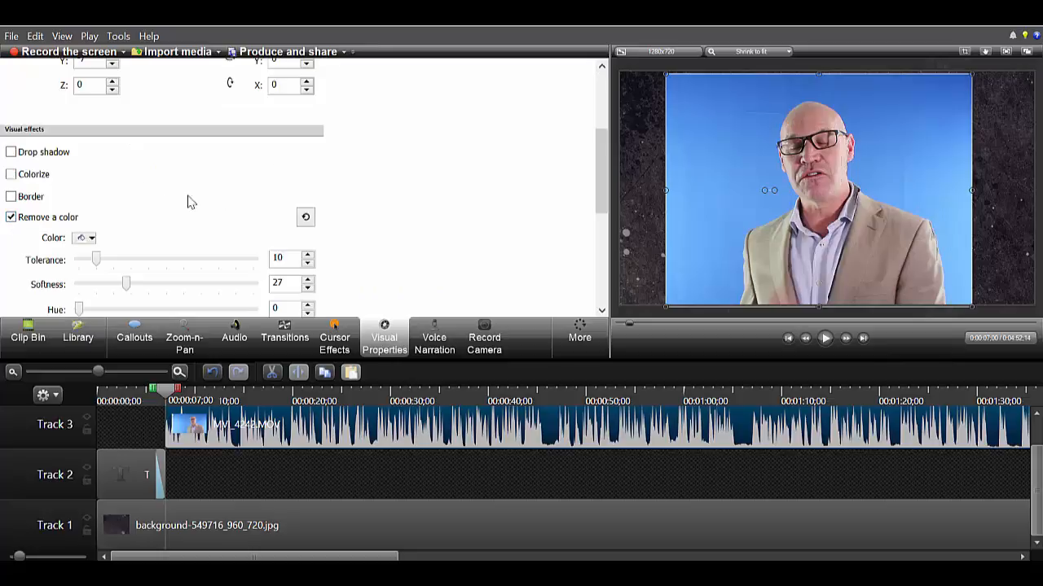
Step: Pick the blue backdrop from the preview as the color to remove
{"action": "left_click", "coordinate": [92, 238]}
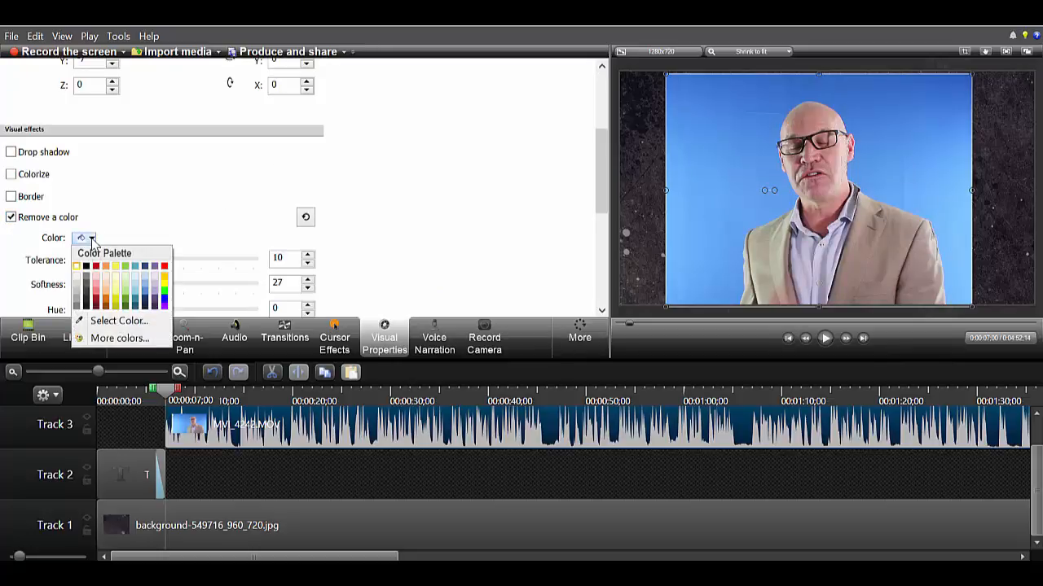
{"action": "left_click", "coordinate": [114, 320]}
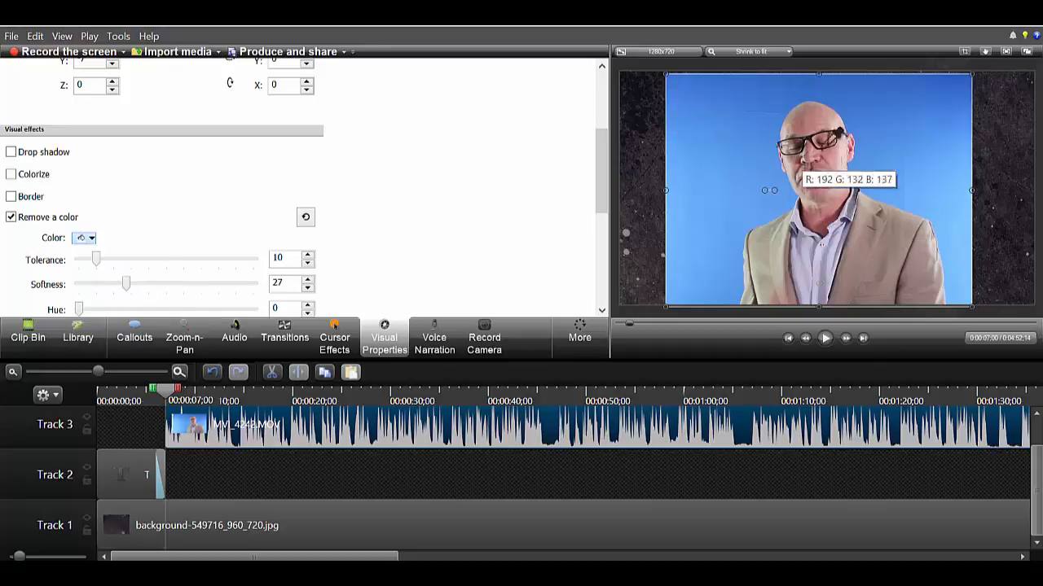
{"action": "left_click", "coordinate": [867, 131]}
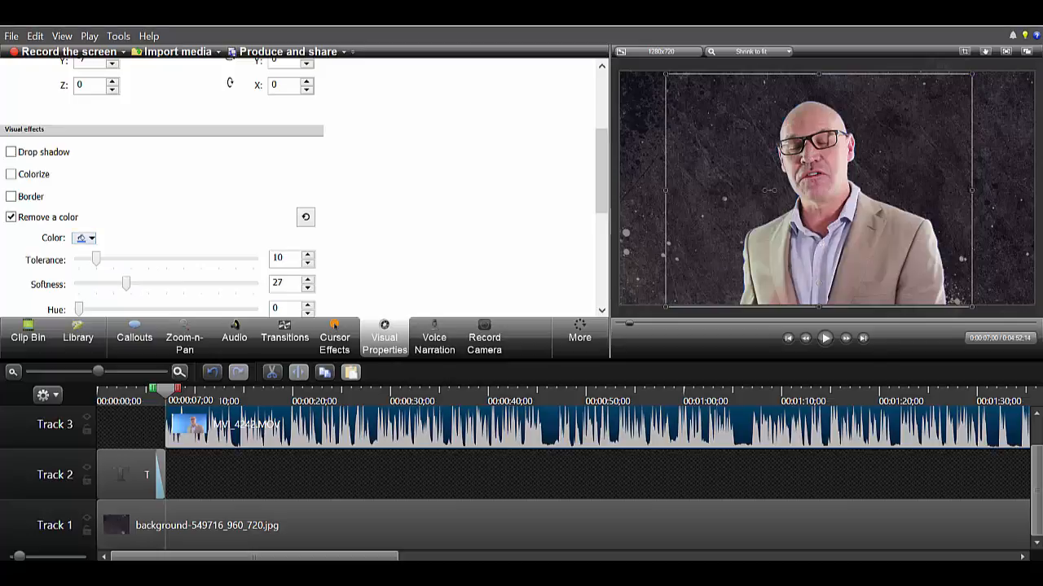
{"action": "left_click", "coordinate": [643, 269]}
Step: Play back the keyed speaker clip in the preview to check the result
{"action": "left_click", "coordinate": [823, 340]}
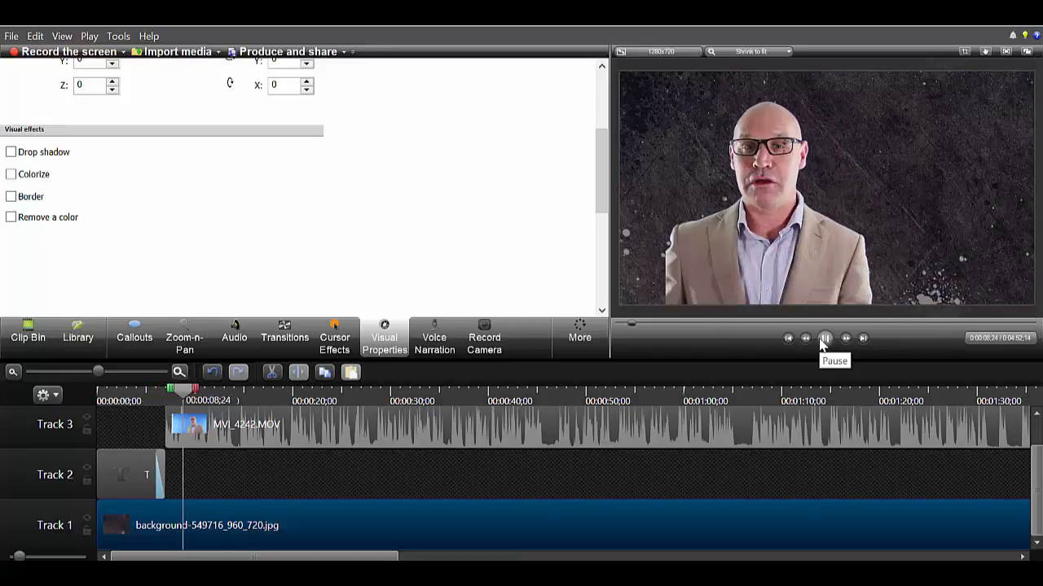
{"action": "left_click", "coordinate": [825, 339]}
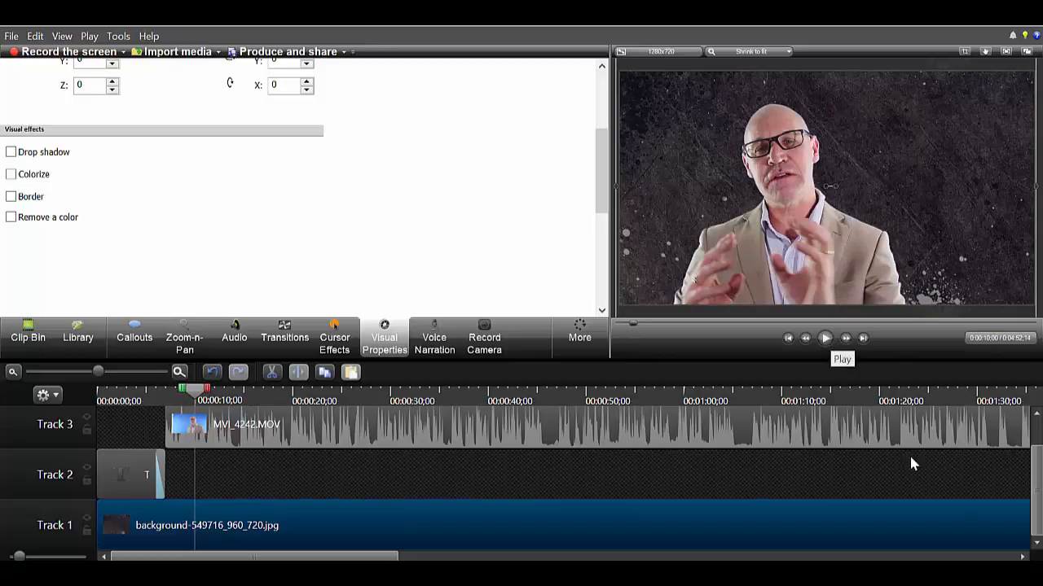
{"action": "left_click_drag", "start_coordinate": [1036, 470], "coordinate": [1037, 440]}
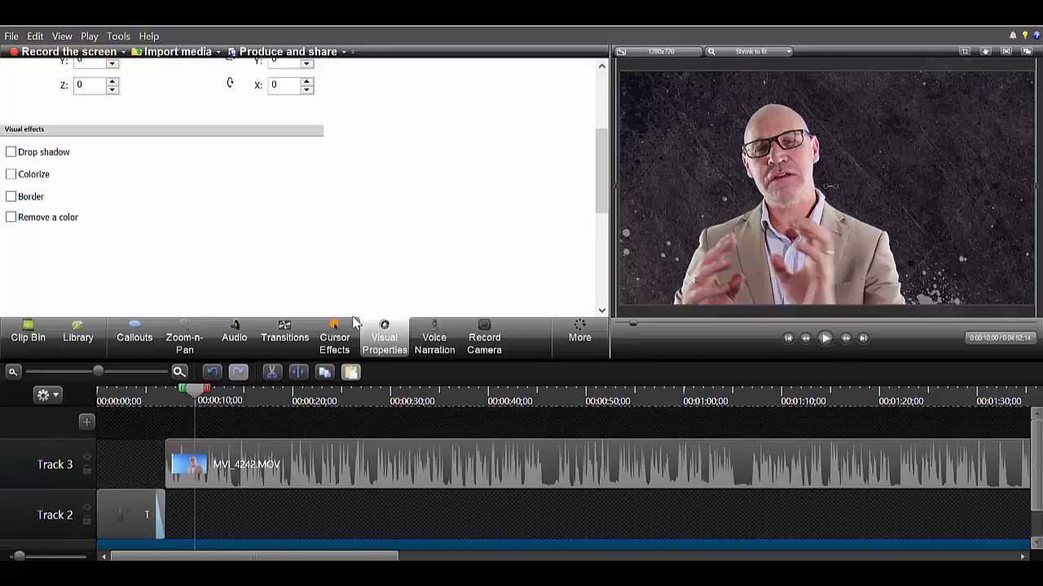
Step: Add the universe image to a new Track 4 and scale it down into the canvas's upper-right corner
{"action": "left_click", "coordinate": [75, 340]}
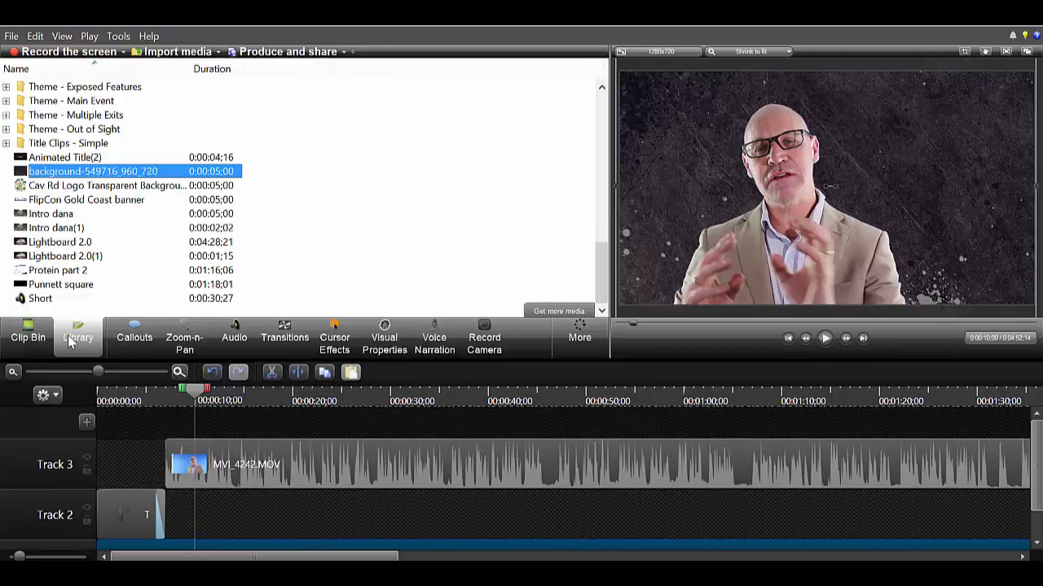
{"action": "left_click", "coordinate": [31, 340]}
{"action": "left_click_drag", "start_coordinate": [94, 105], "coordinate": [218, 436]}
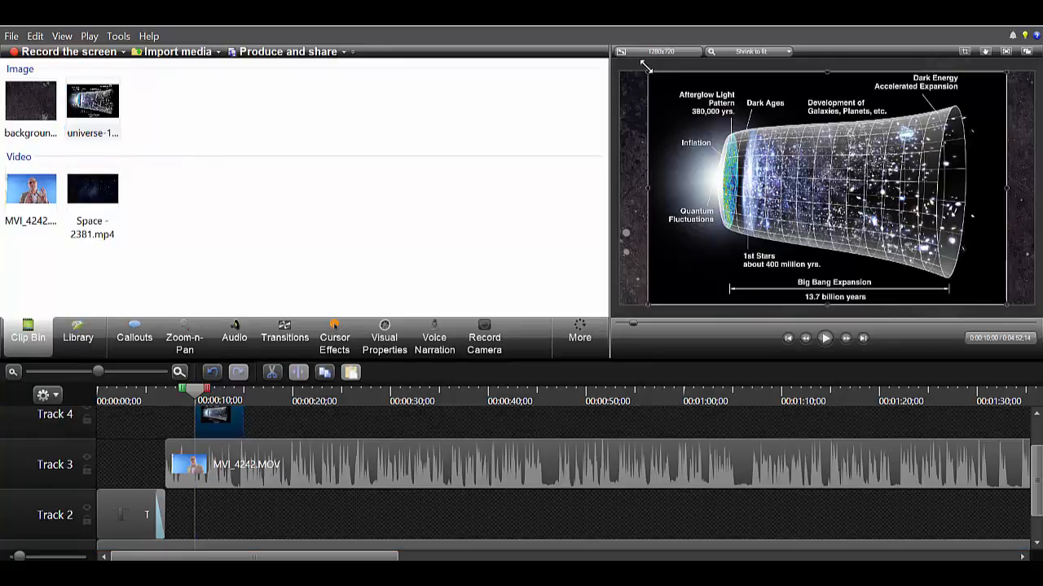
{"action": "left_click_drag", "start_coordinate": [645, 66], "coordinate": [917, 135]}
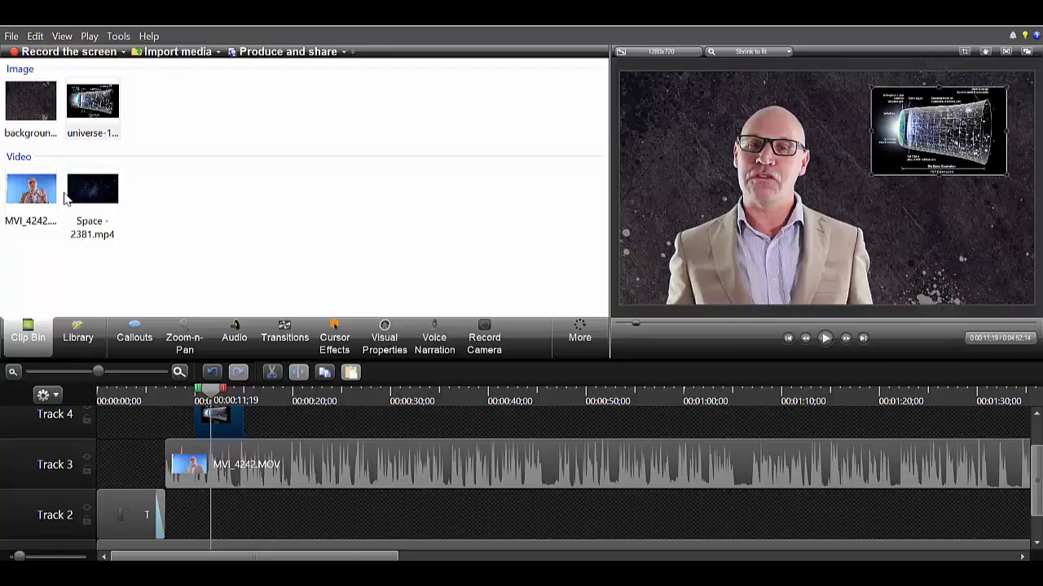
Step: Add the Space - 2381.mp4 video to Track 2 after the title clip
{"action": "left_click_drag", "start_coordinate": [70, 197], "coordinate": [176, 519]}
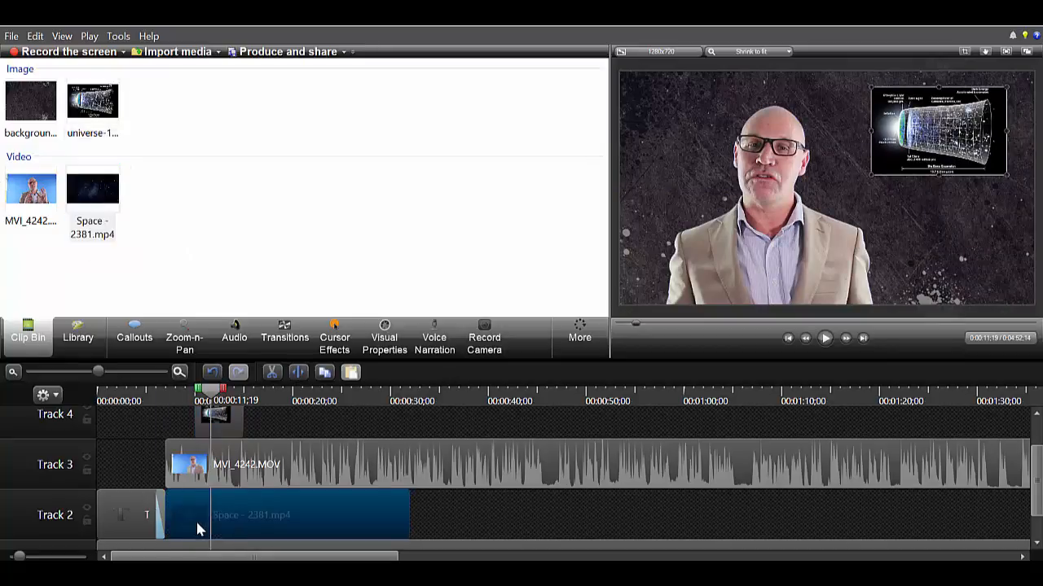